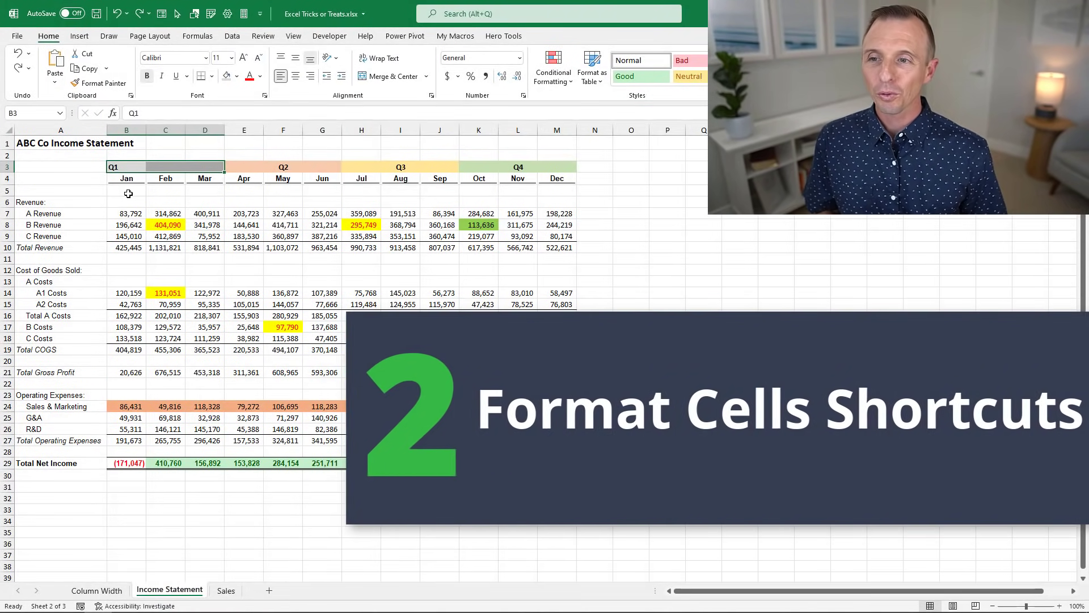
right_click(126, 164)
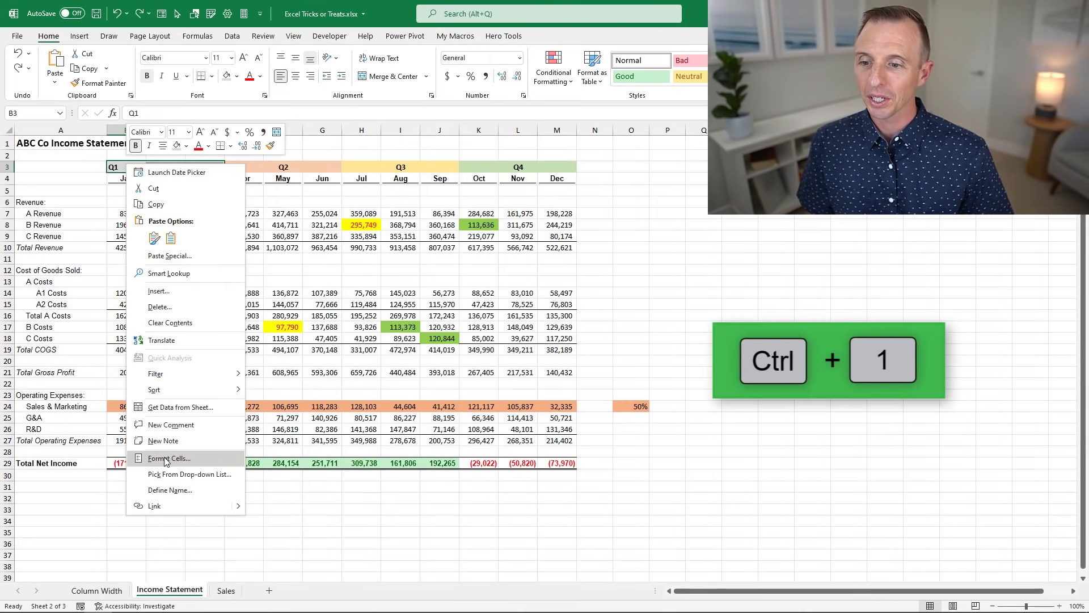
left_click(166, 459)
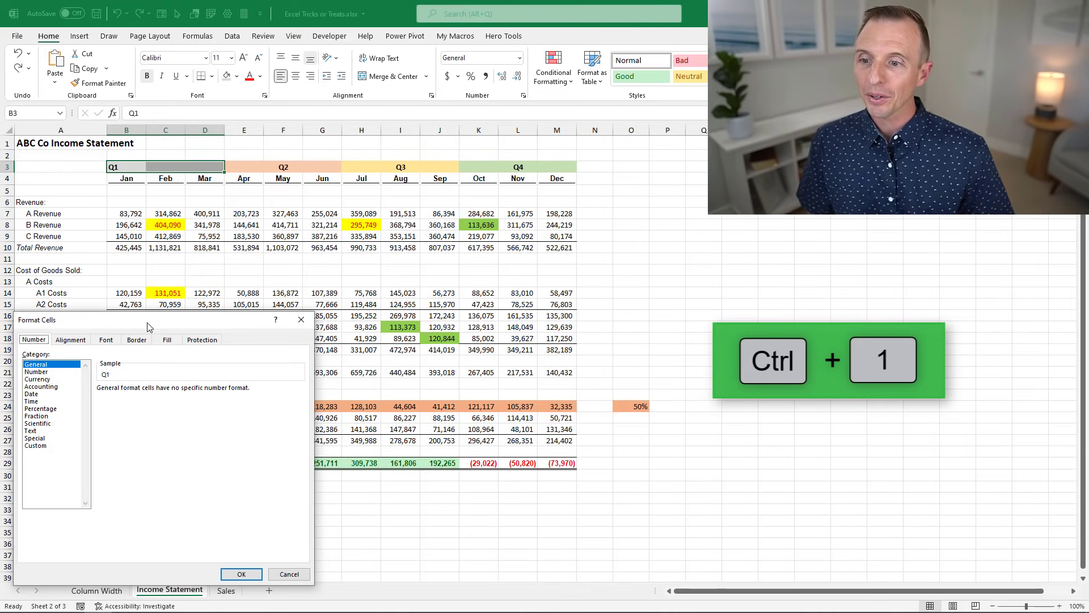
left_click_drag(147, 324, 239, 197)
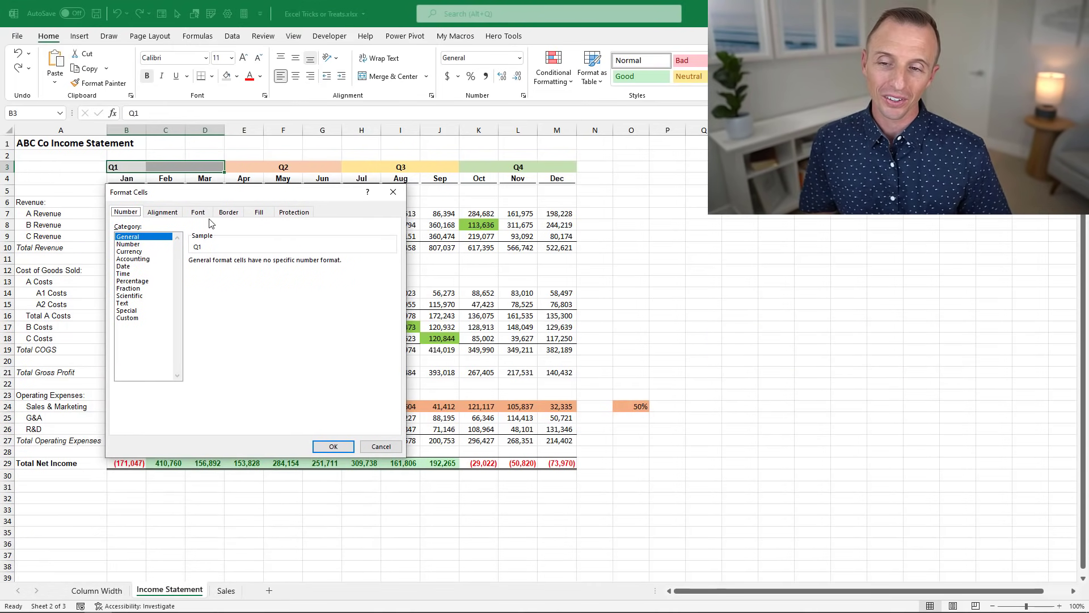
left_click(393, 191)
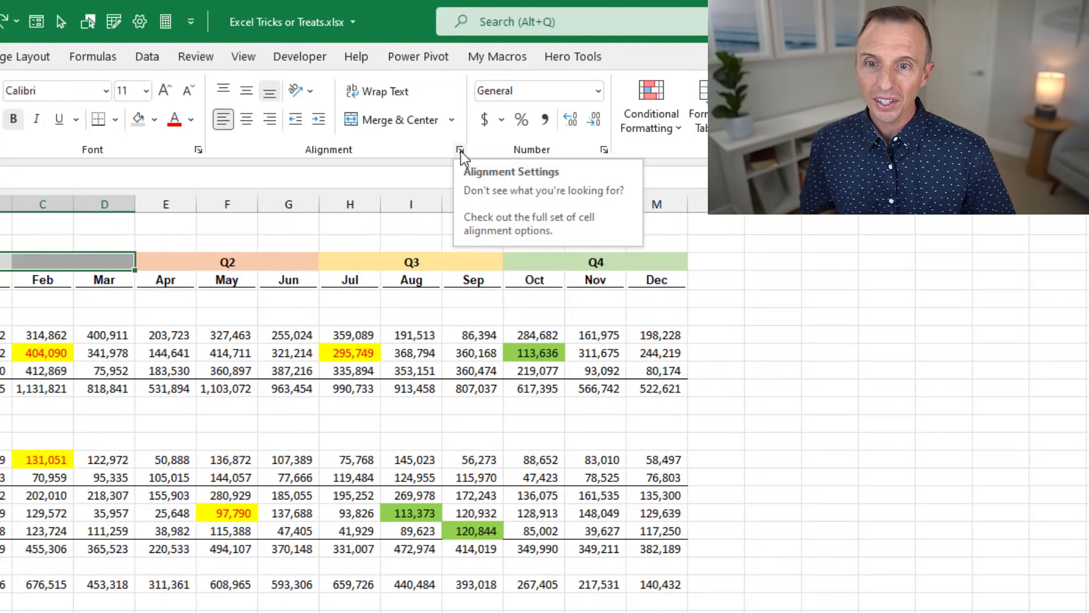
Set the horizontal alignment of the Q1 heading in B3:D3 to Center Across Selection
left_click(460, 150)
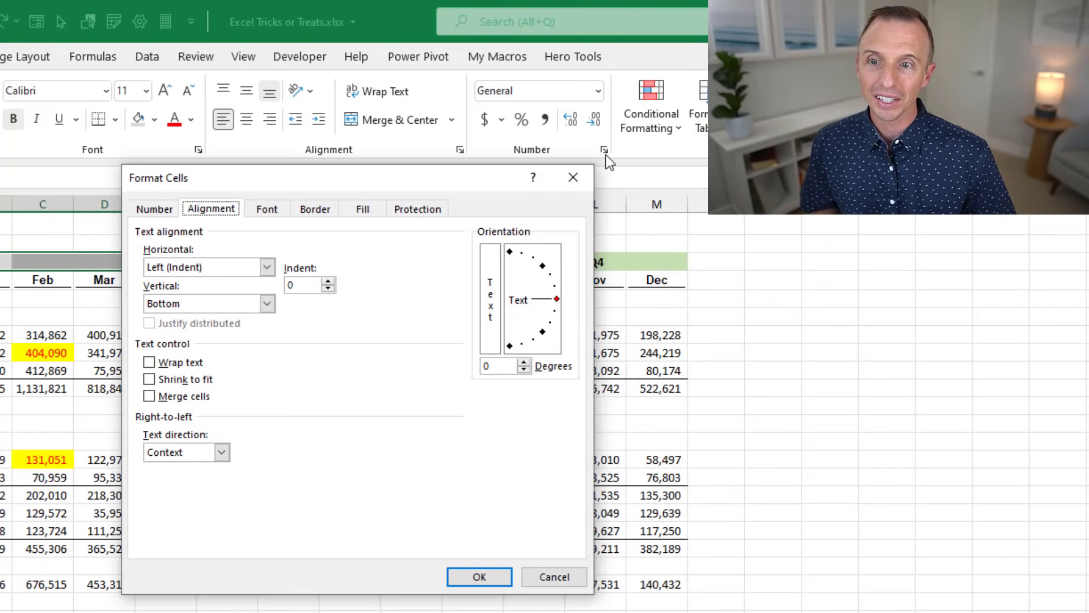
left_click(267, 267)
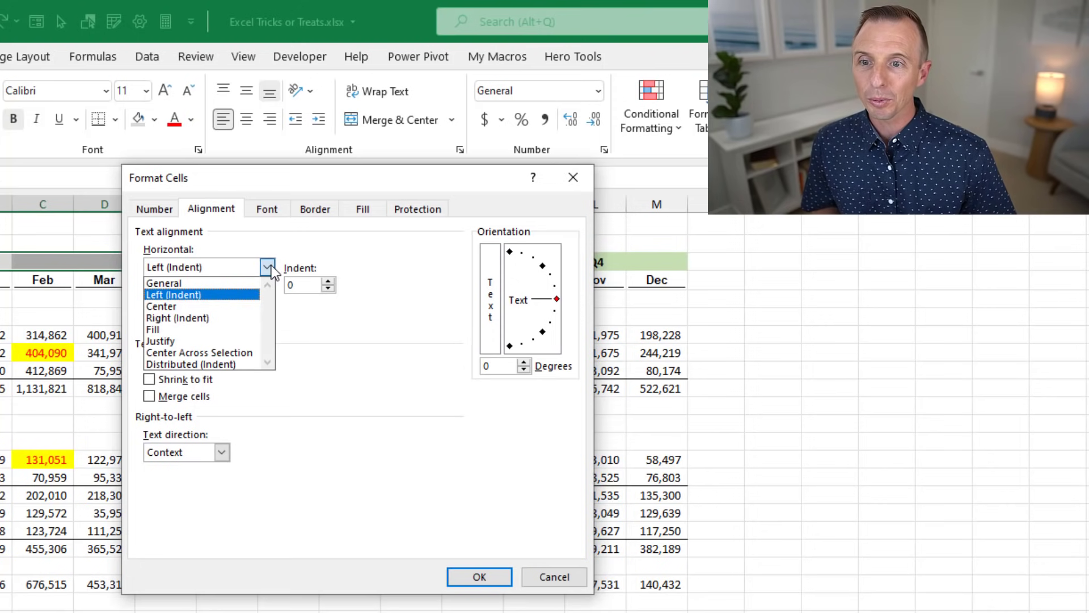
left_click(199, 353)
left_click(480, 577)
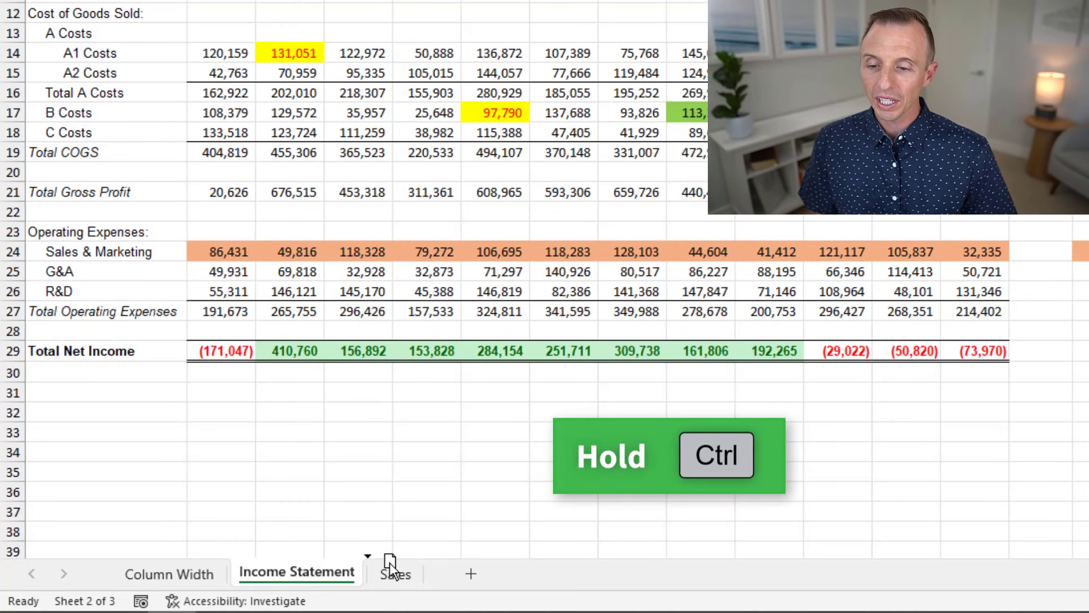
Duplicate the Income Statement sheet three times, placing the copies between the original and the Sales sheet
left_click_drag(389, 563, 391, 558)
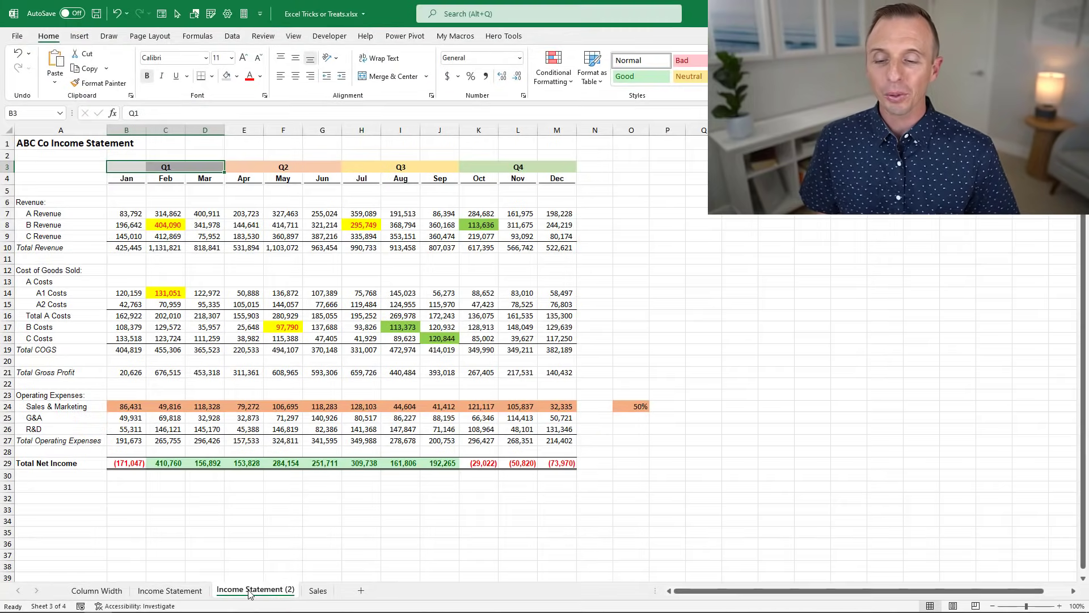
left_click_drag(259, 601, 406, 592)
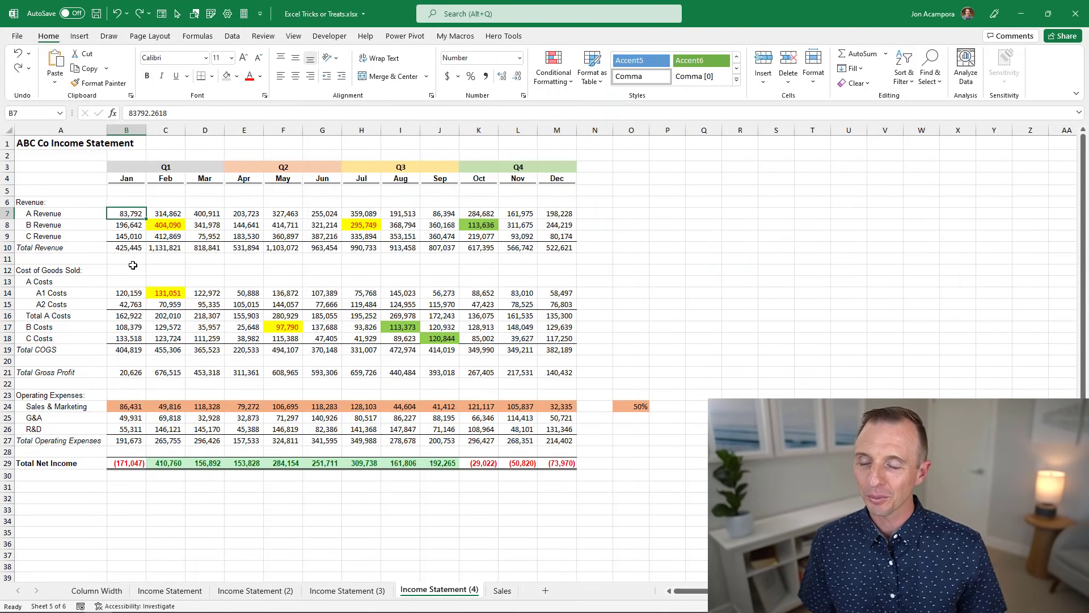
Try clearing only the formats from B3:M29 on the Income Statement (4) sheet, and undo the clearing
left_click_drag(130, 168, 563, 464)
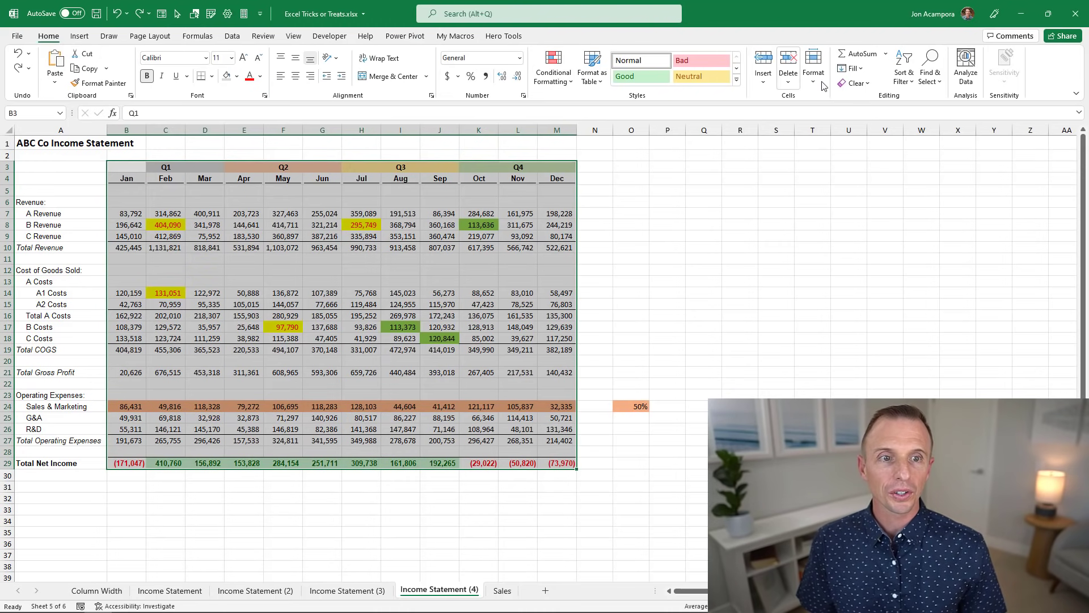
left_click(855, 83)
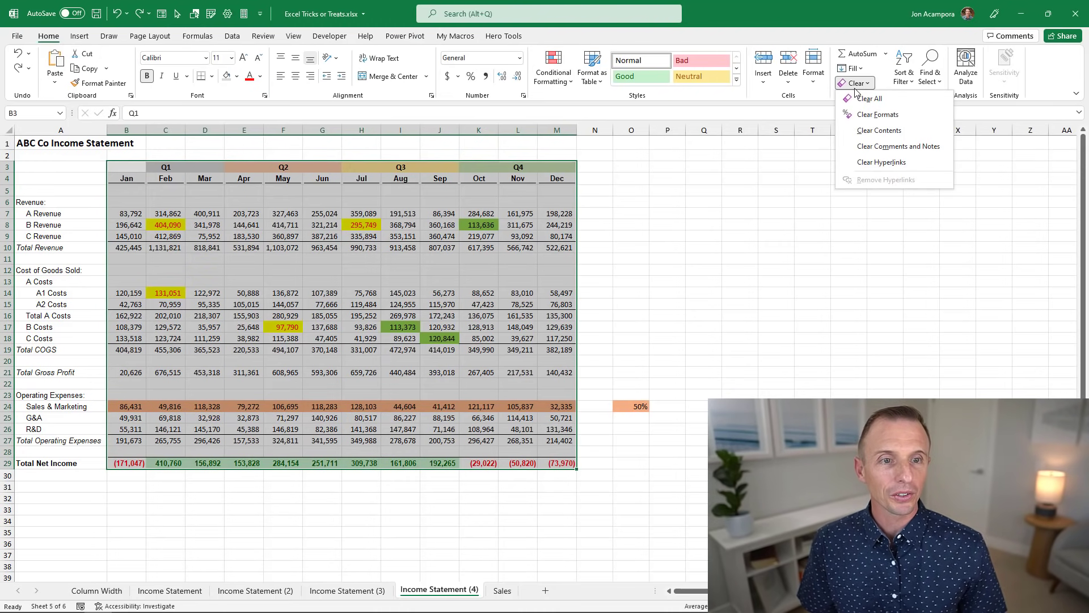
left_click(872, 118)
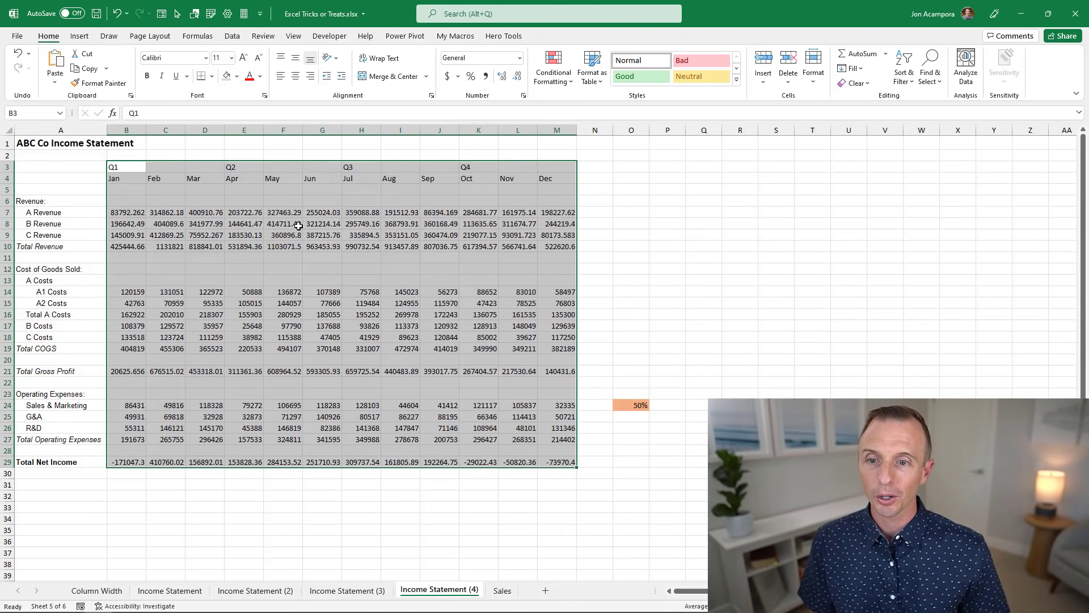
left_click(117, 12)
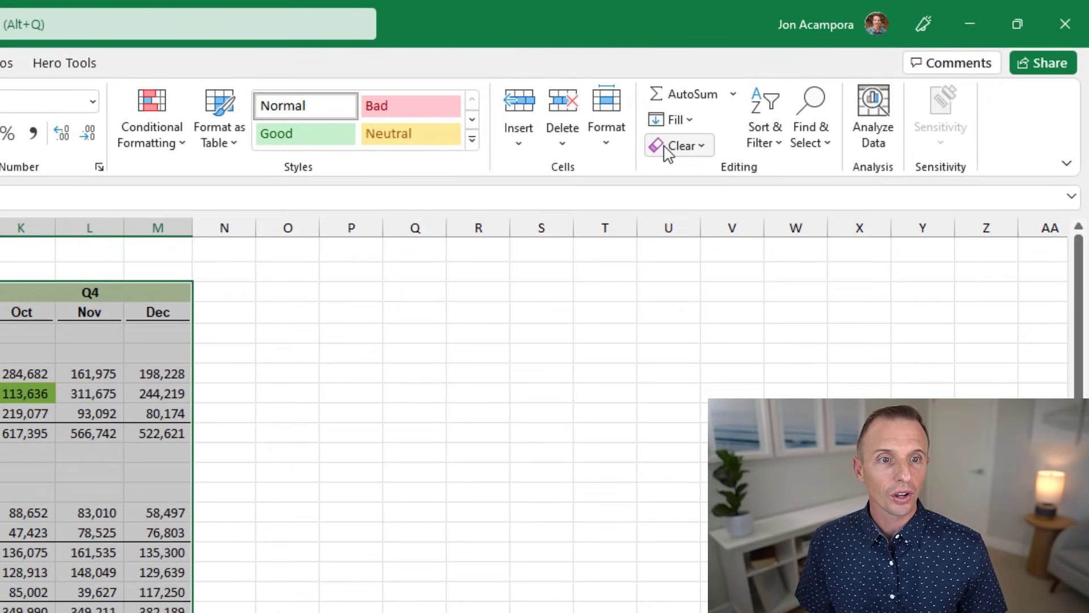
Clear all contents, formatting and comments from B3:M29 on the Income Statement (4) sheet
left_click(668, 149)
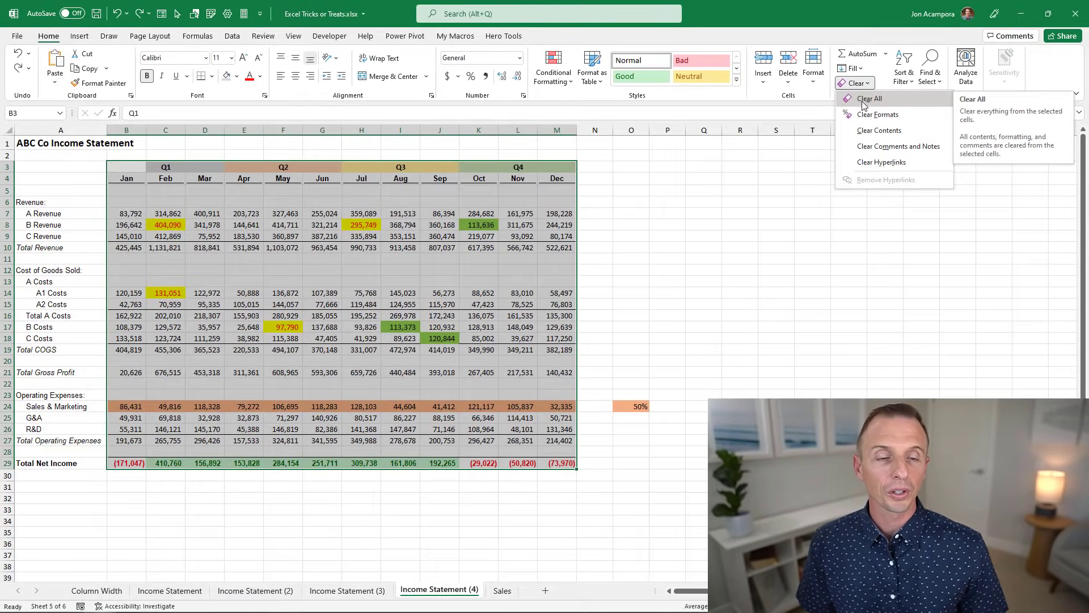
left_click(864, 100)
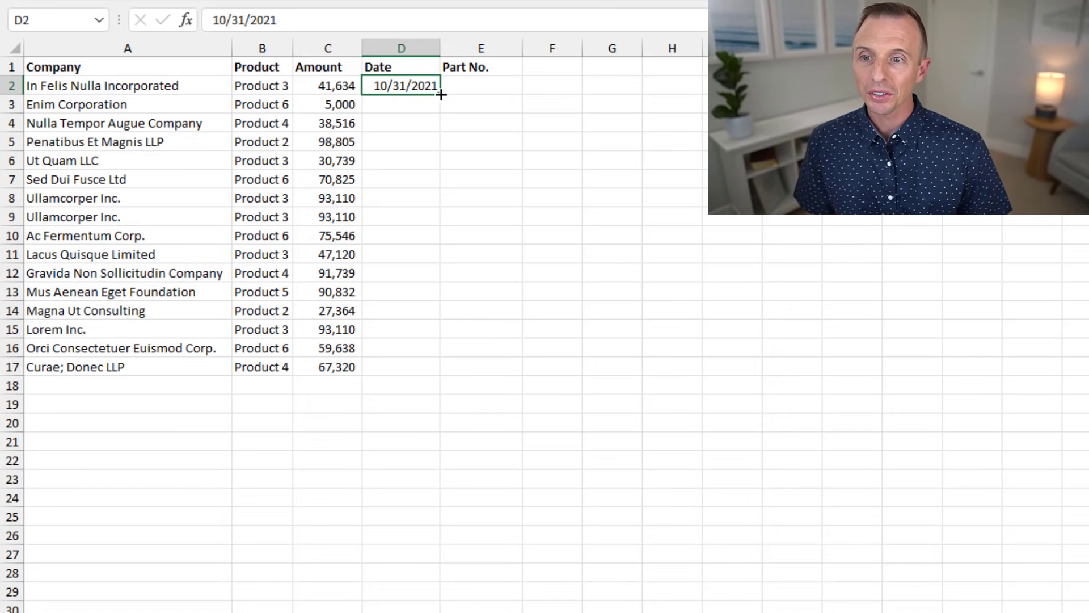
Try auto-filling the date in D2 down to D17, look at the fill options, and undo the fill
double_click(442, 95)
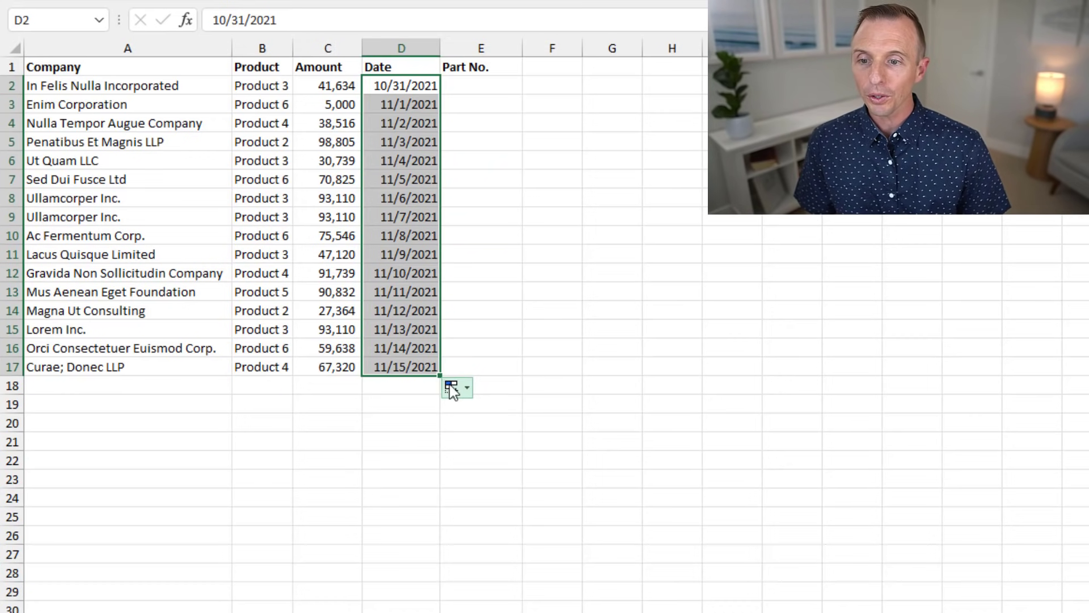
left_click(466, 390)
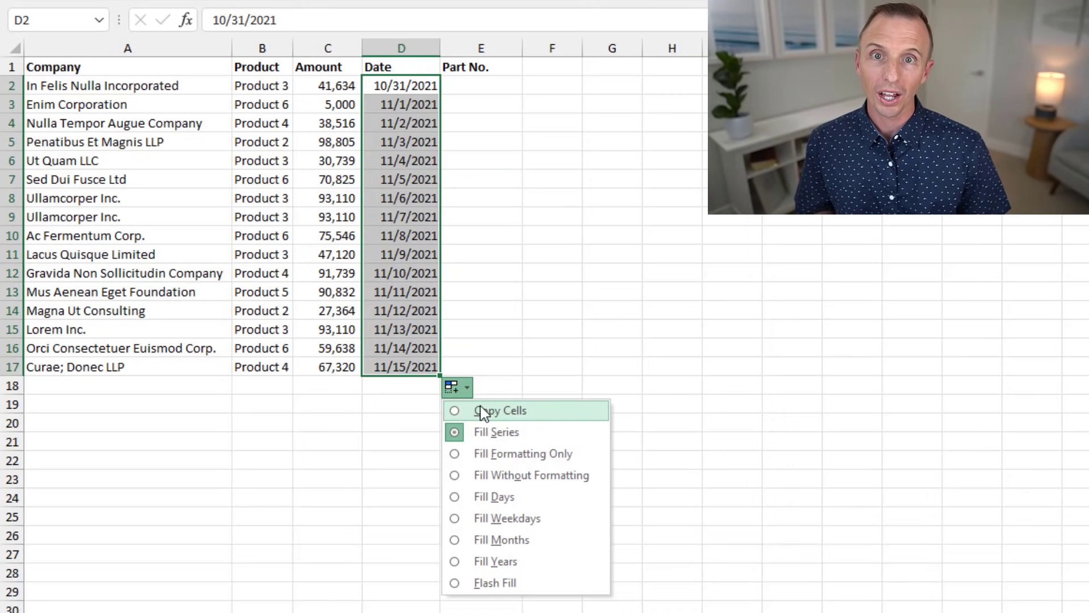
left_click(479, 323)
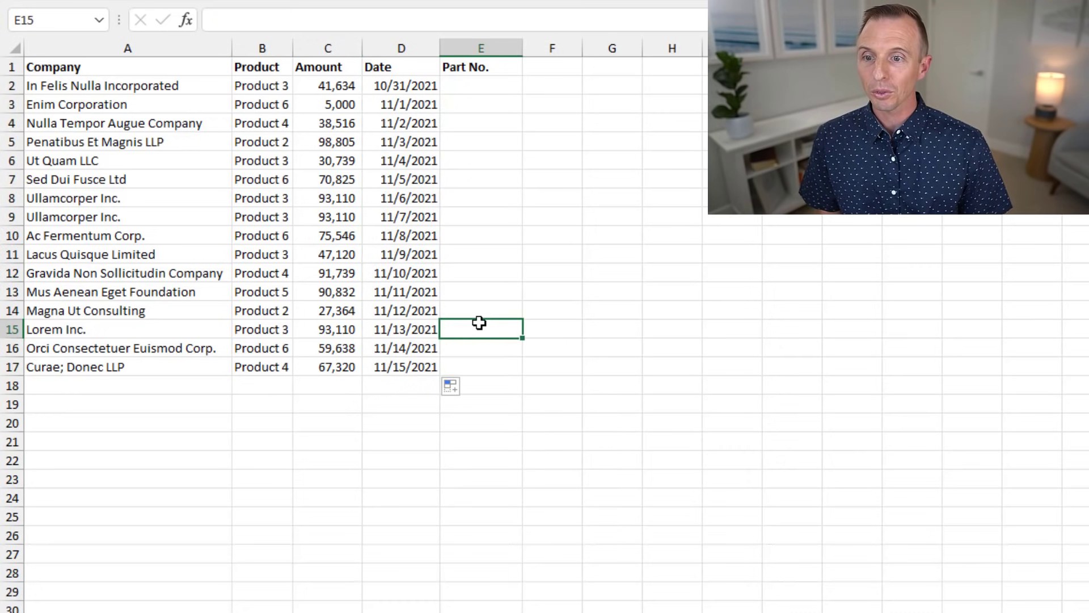
key("ctrl+z")
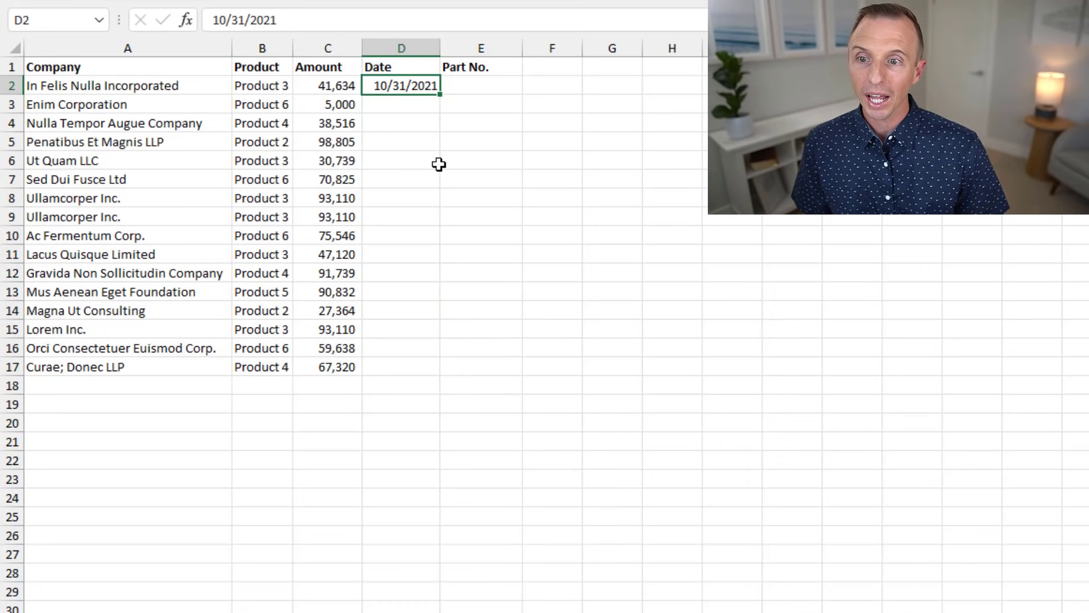
Fill the Date column down from D2 to D17 with the same date, 10/31/2021, in every row
double_click(441, 93)
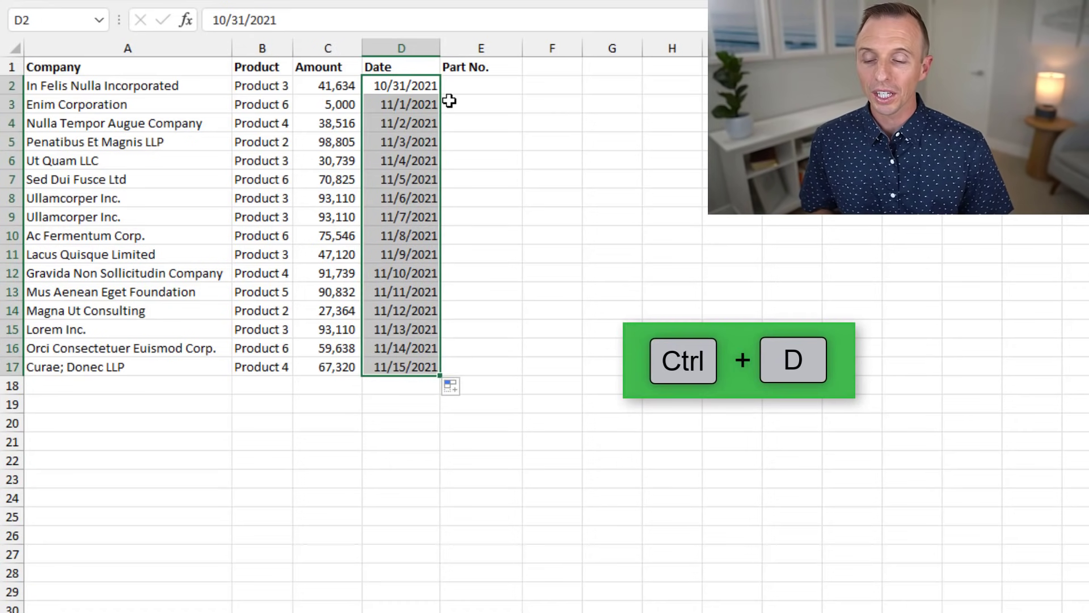
key("ctrl+d")
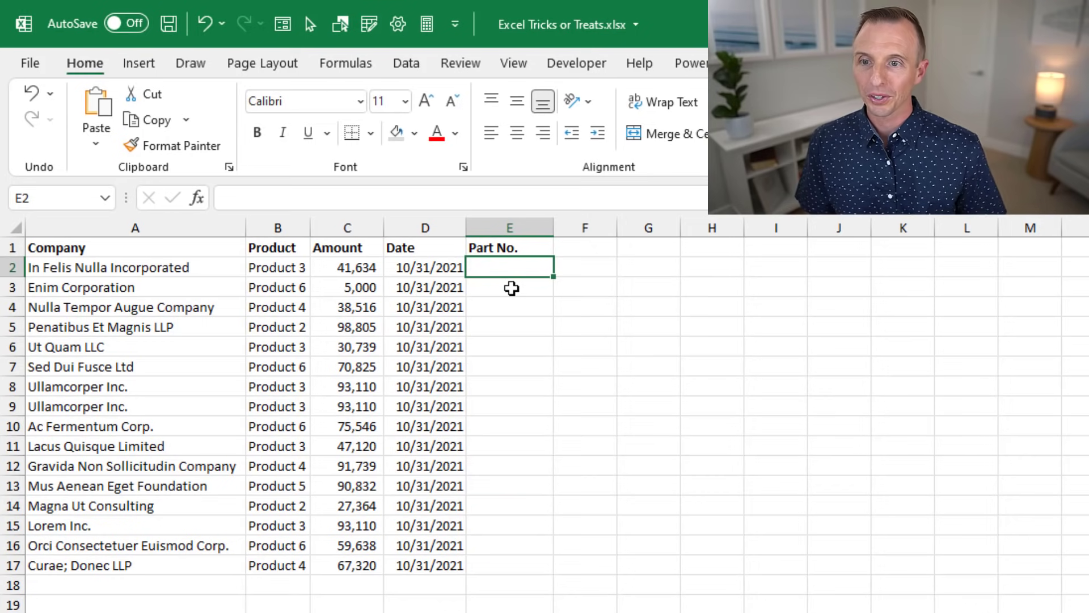
Try entering part number 10-15 in E2 without a text prefix, and undo the entry
type("10-15")
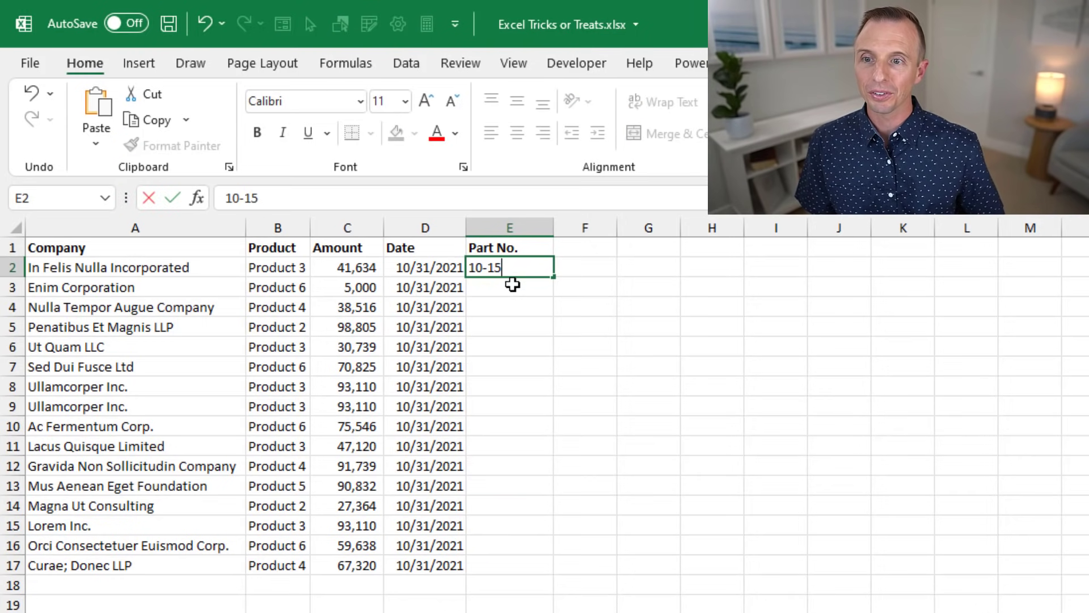
key("Return")
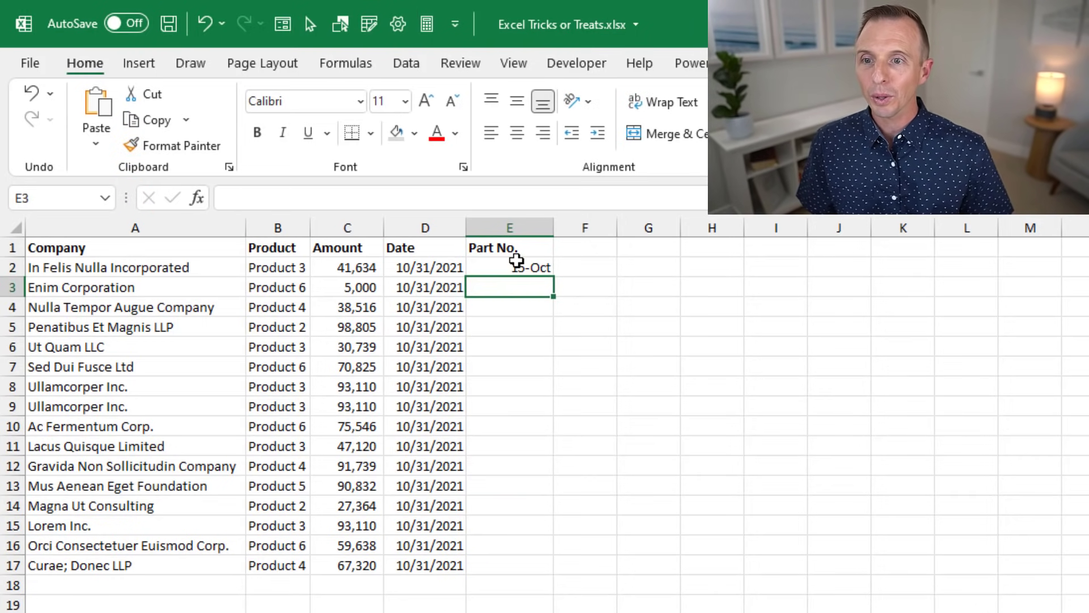
left_click(498, 268)
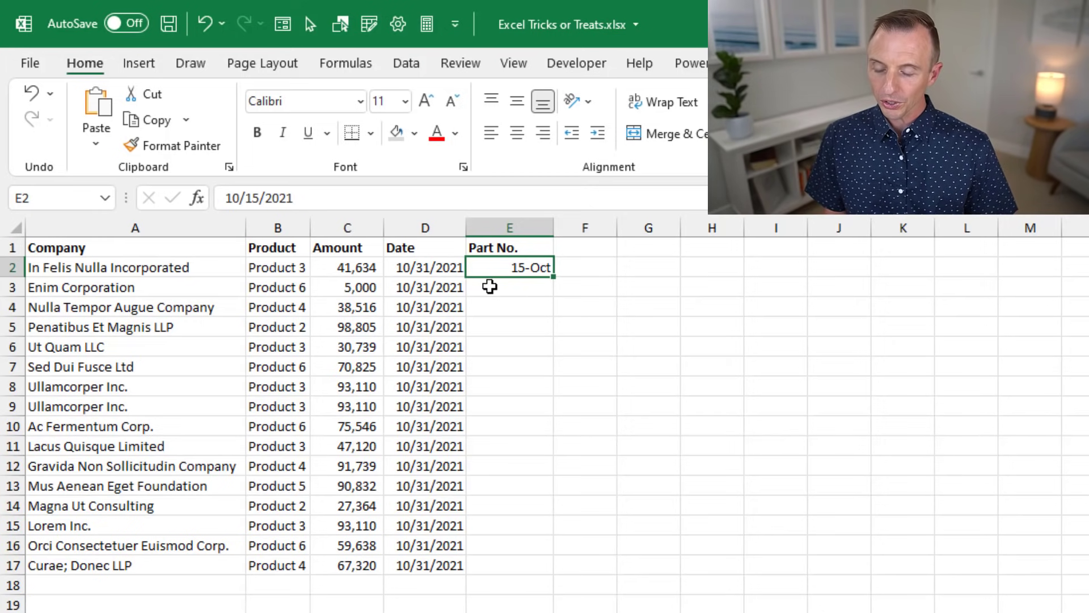
key("ctrl+z")
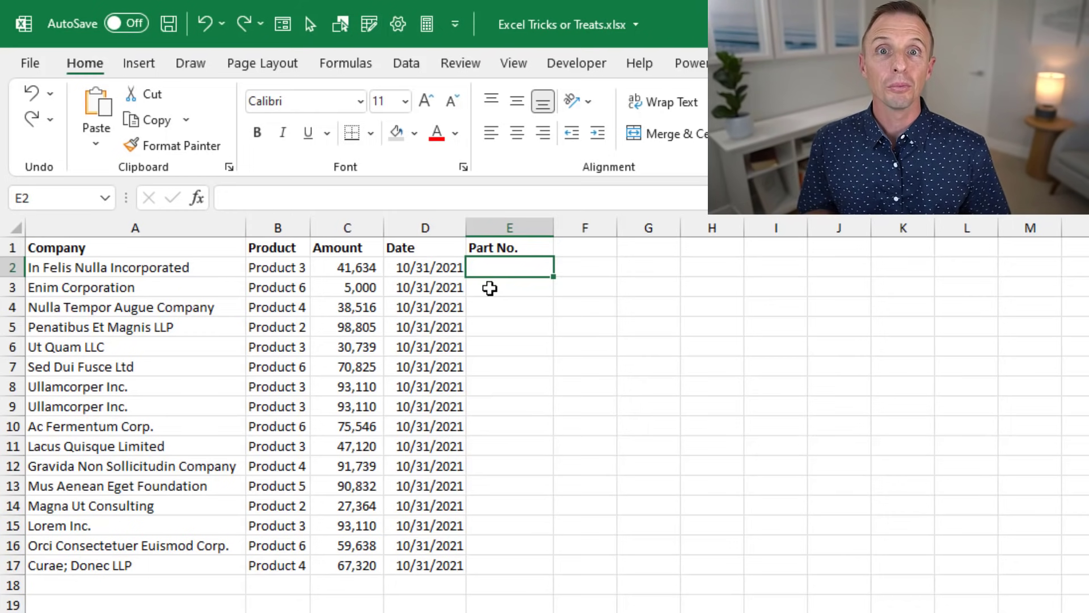
Enter part number 10-15 in E2 as text by prefixing it with an apostrophe, and check the stored entry
type("'")
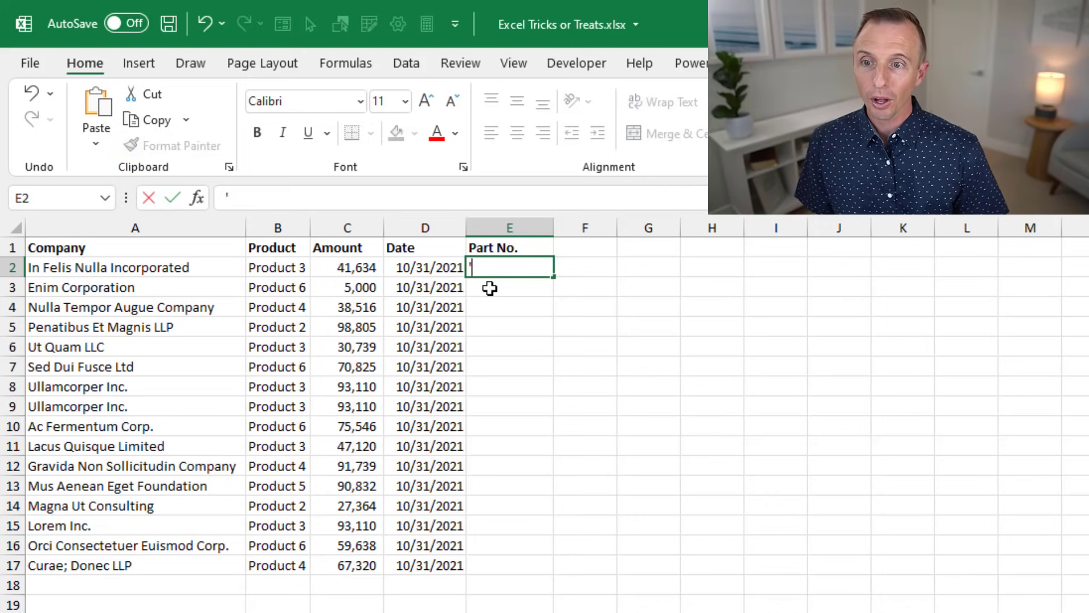
type("10-15")
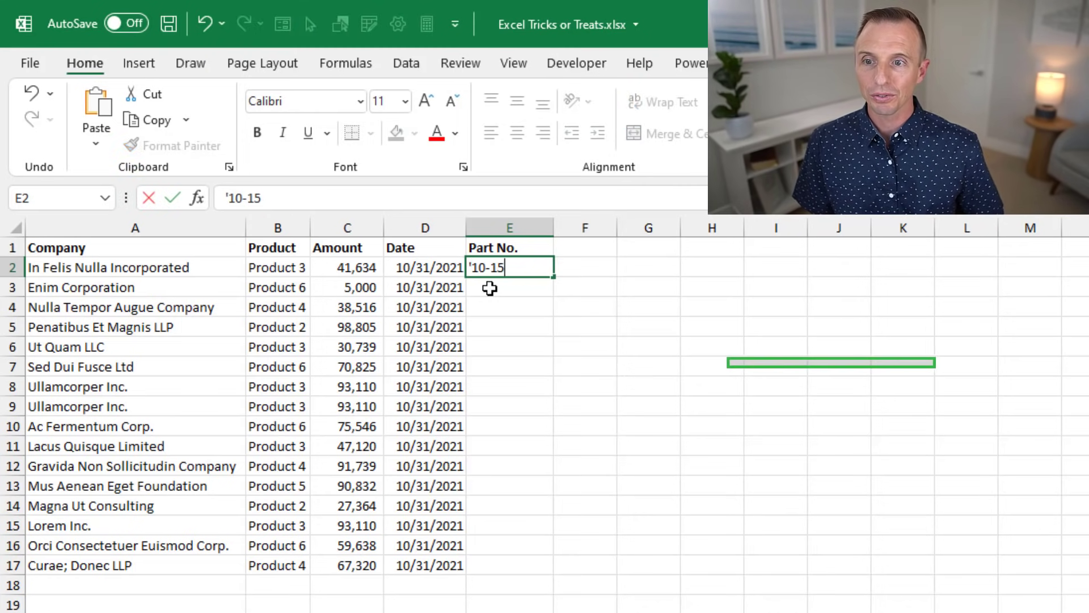
key("Return")
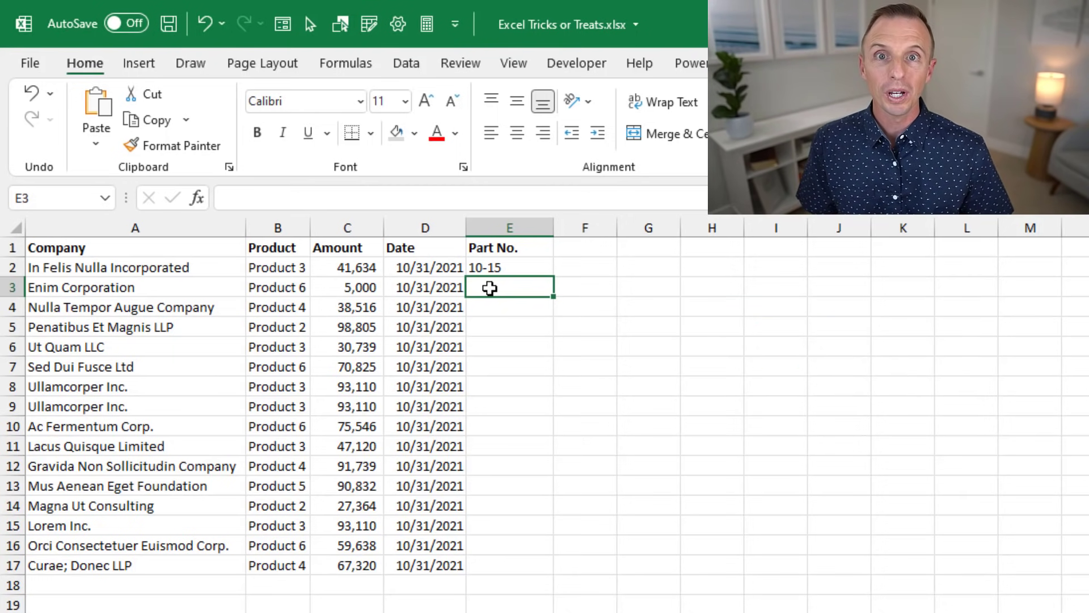
left_click(492, 268)
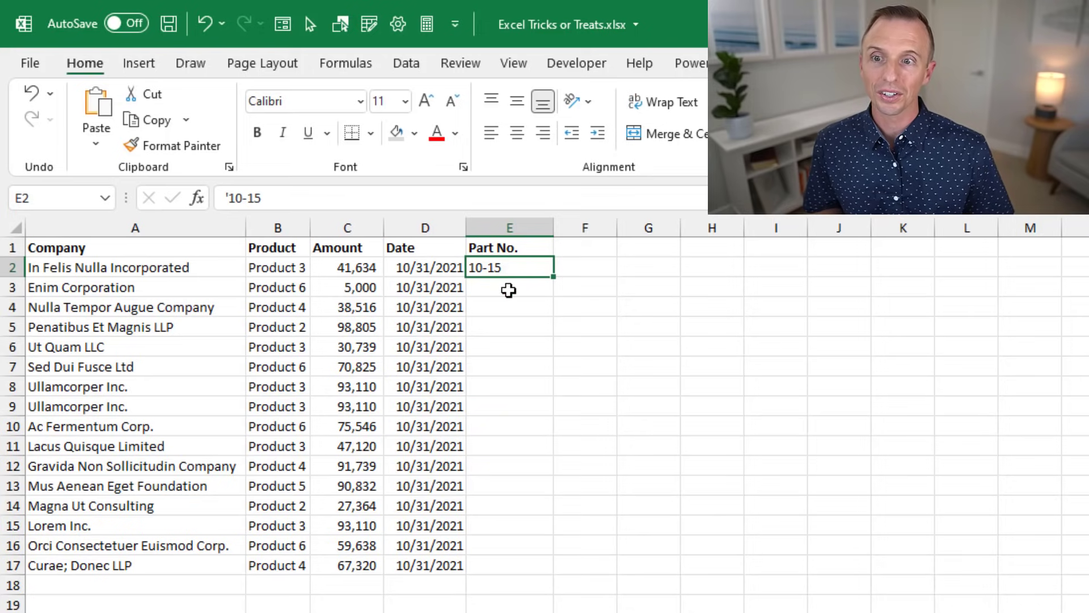
Apply the Text number format to E3, enter part number 10-15 there, and check the stored entry
left_click(509, 290)
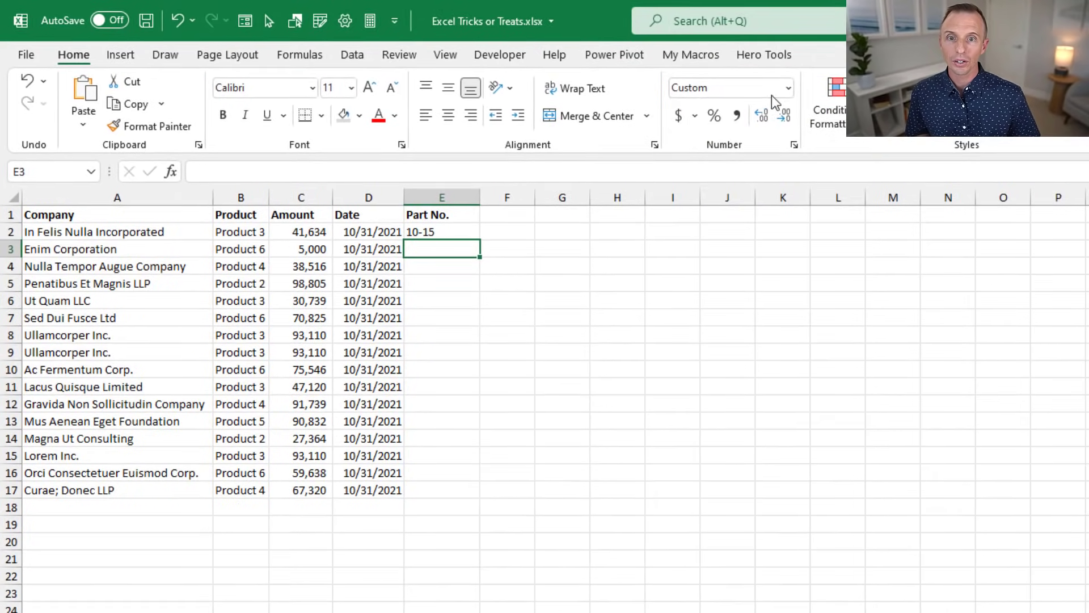
left_click(788, 89)
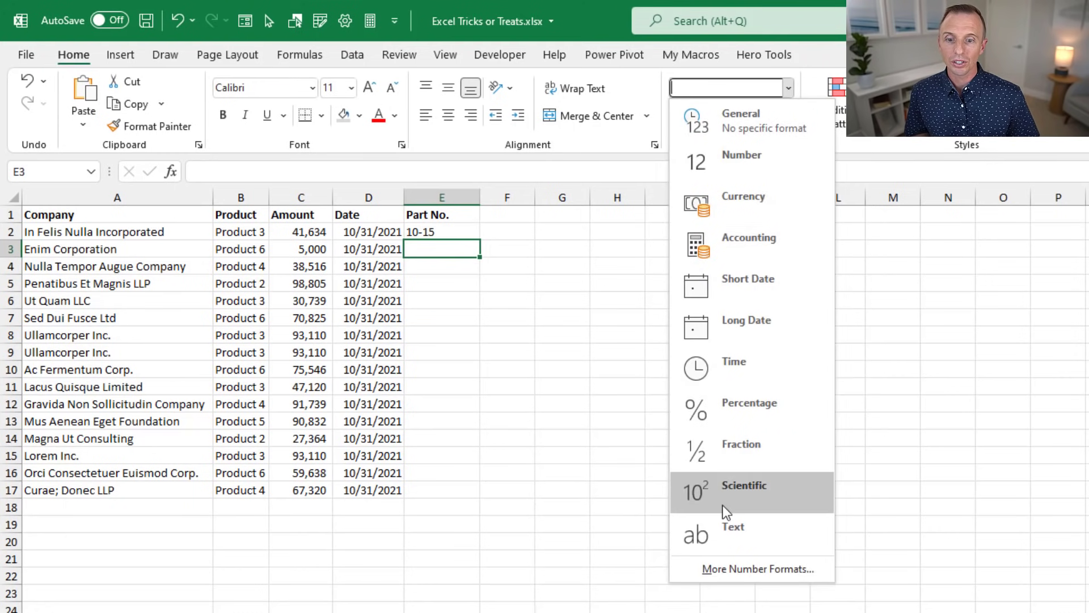
left_click(724, 527)
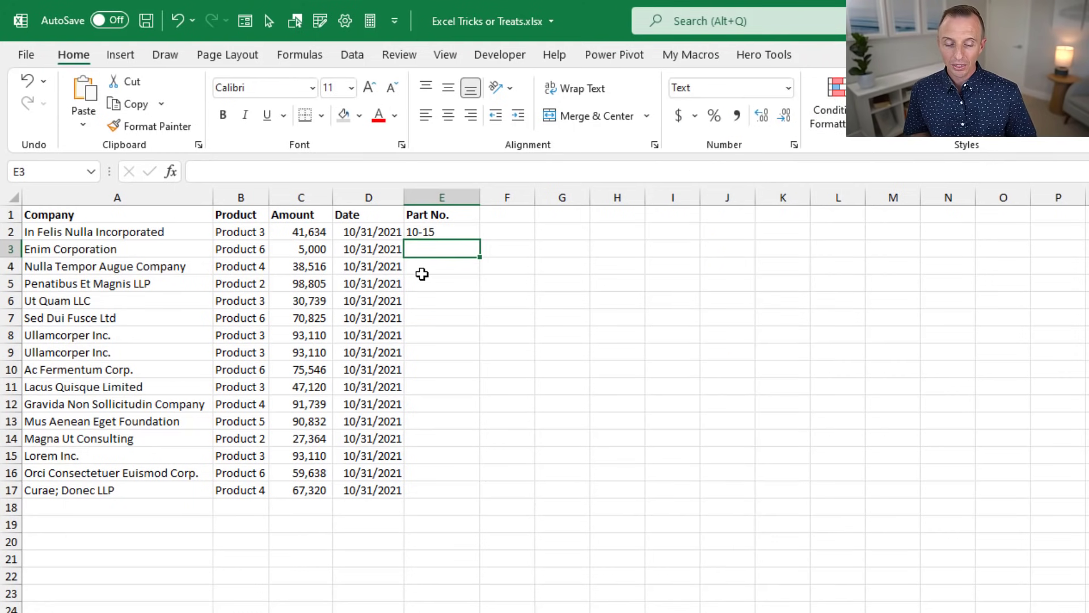
type("10-15")
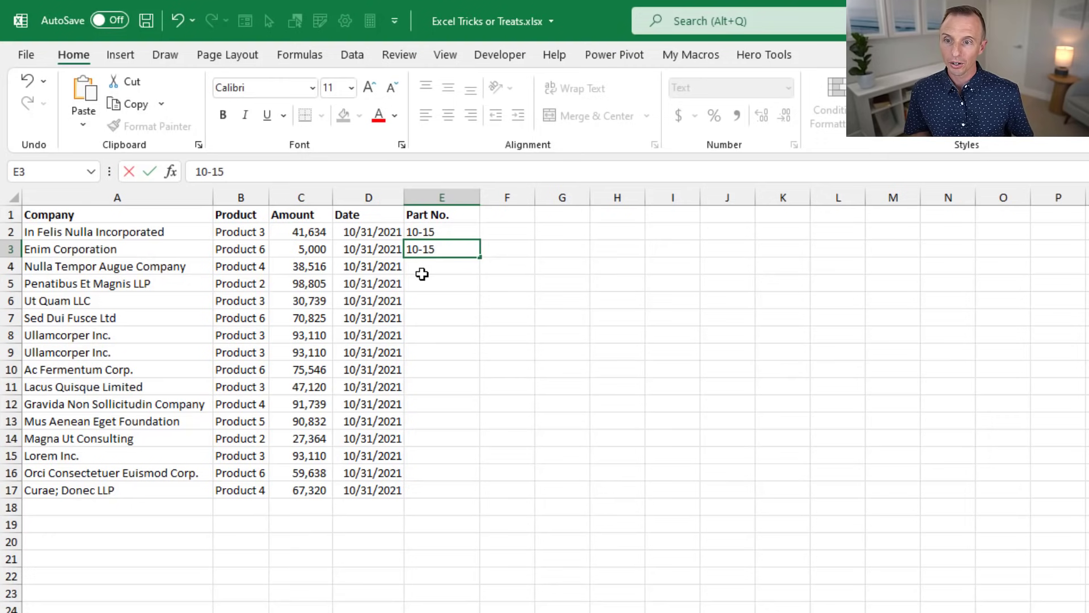
key("Return")
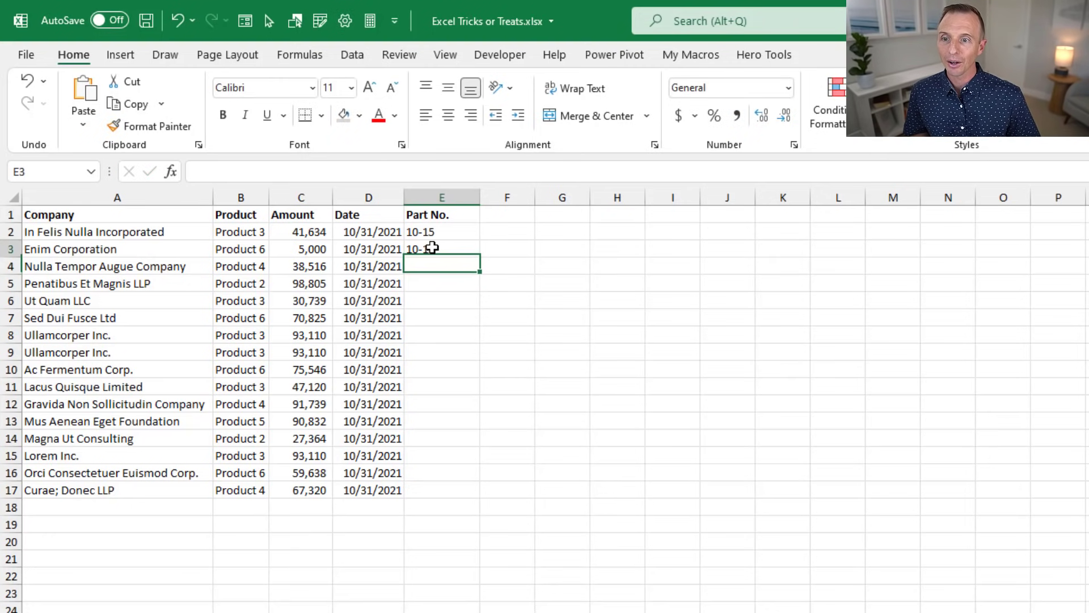
left_click(435, 249)
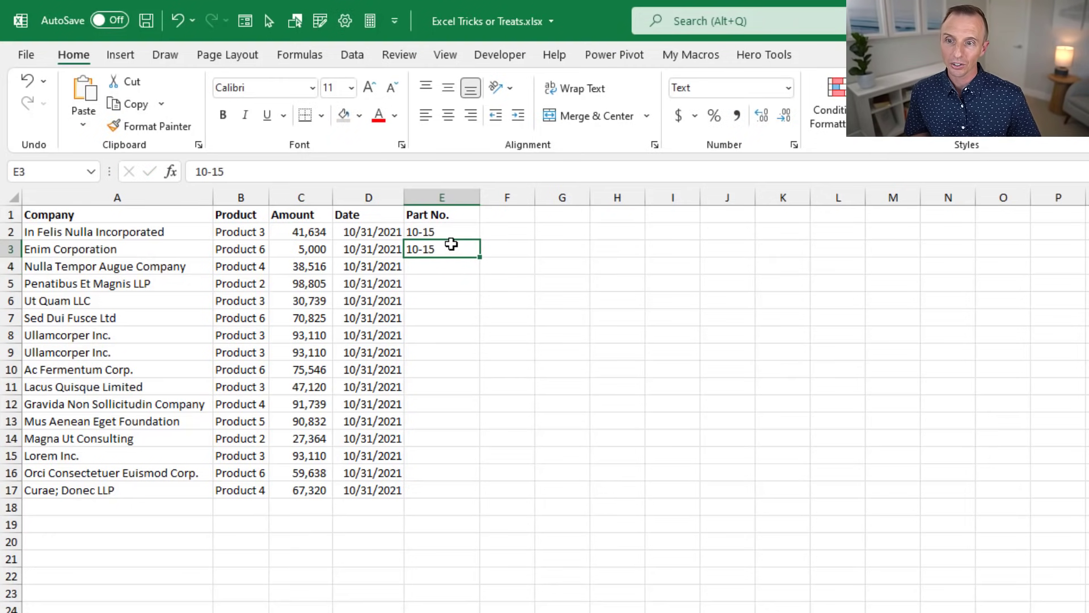
Compare cells E2 and E3, change E3's number format to General, and re-enter its existing content to test the conversion
left_click(446, 233)
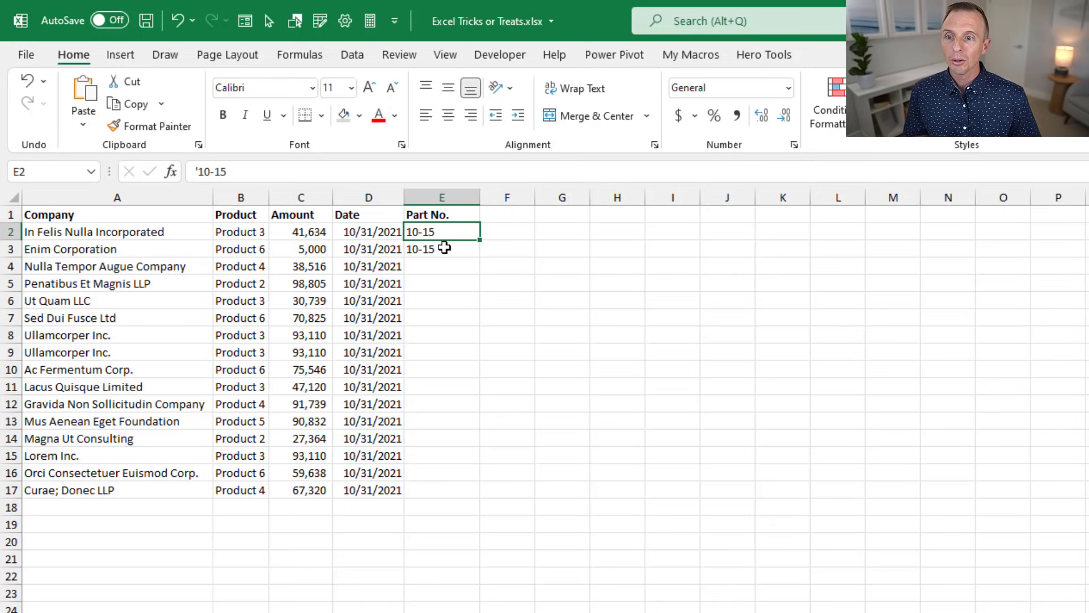
left_click(444, 250)
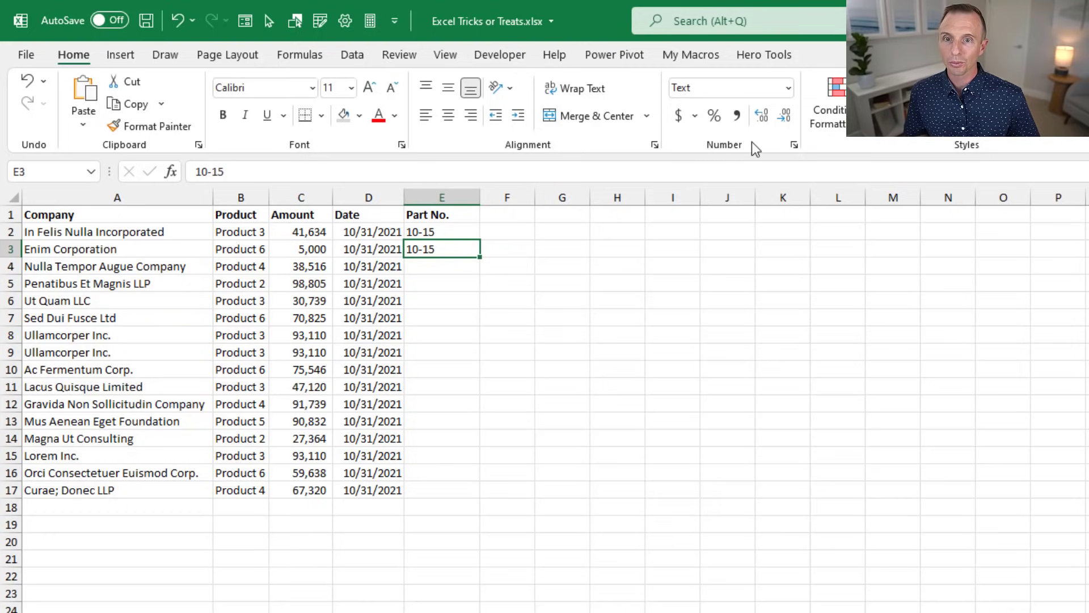
left_click(789, 88)
left_click(757, 120)
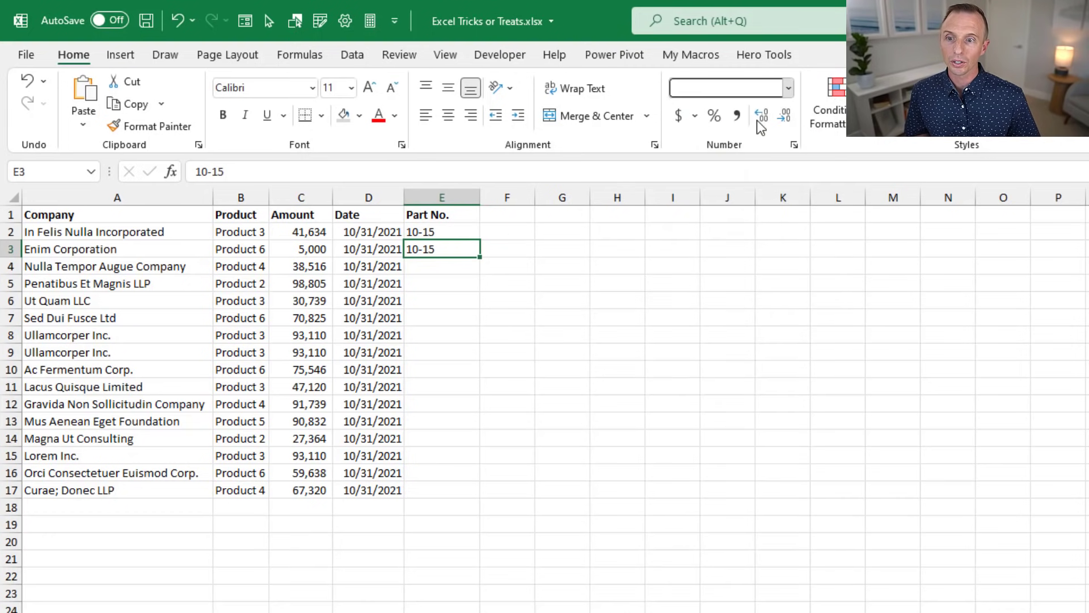
double_click(448, 252)
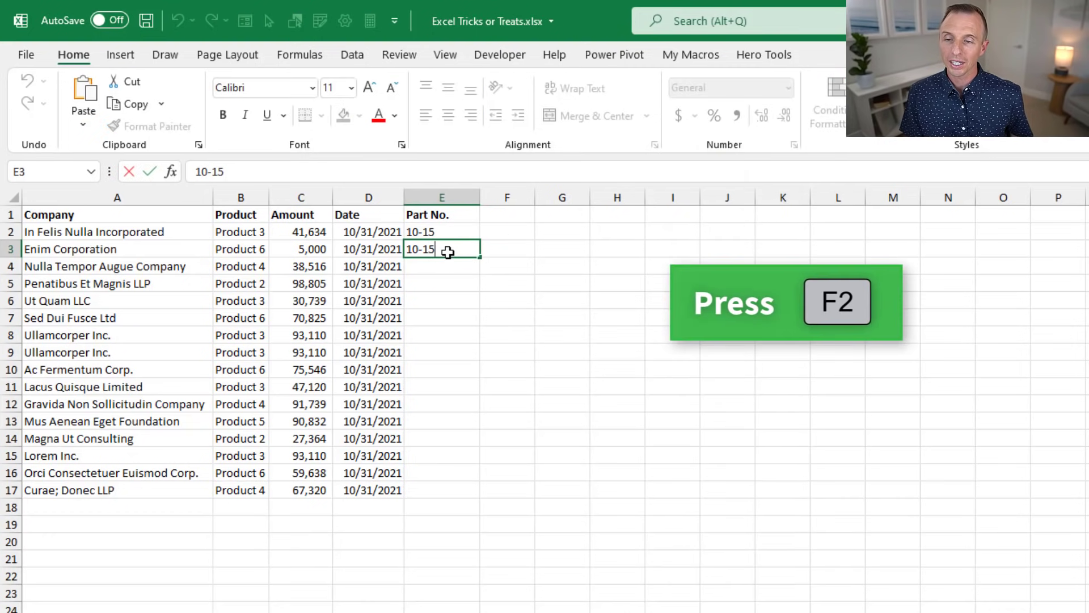
key("Return")
left_click(446, 250)
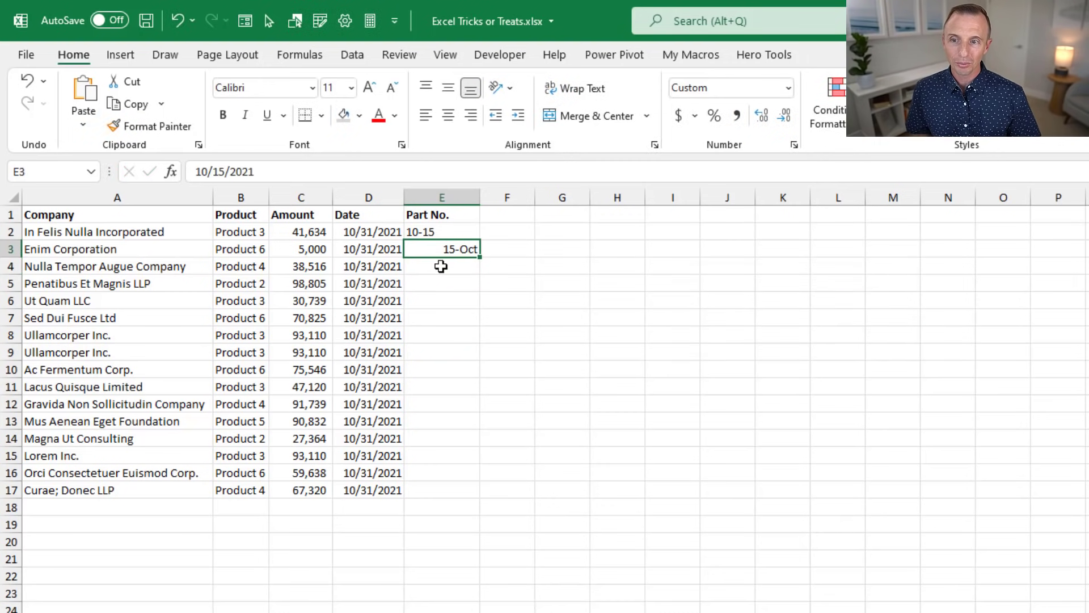
Inspect the apostrophe-prefixed part number stored in E2 and compare it with the entry in E3
double_click(445, 231)
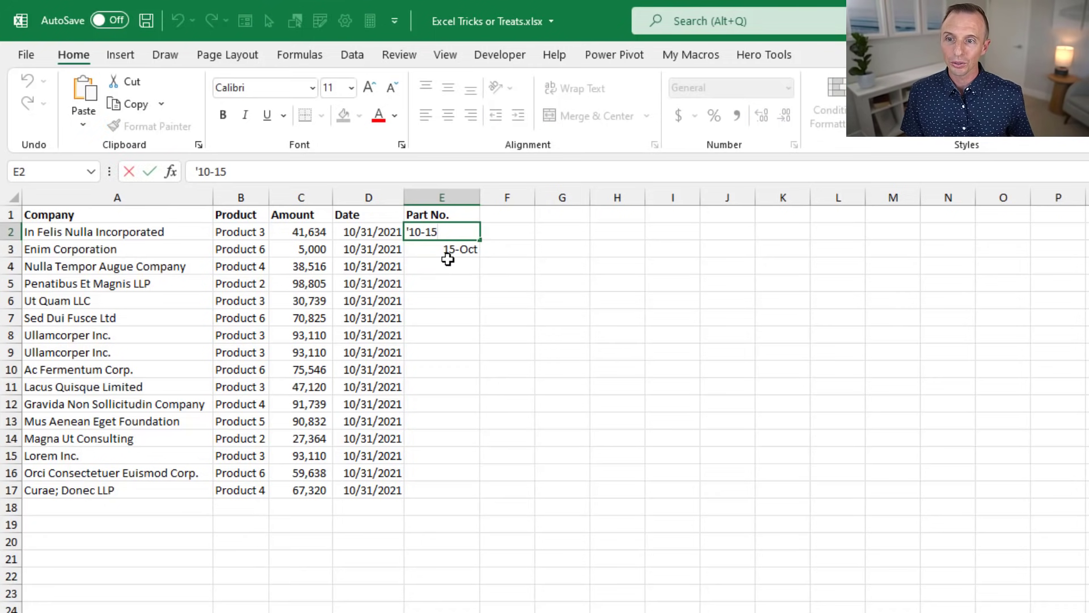
left_click(446, 251)
left_click(445, 233)
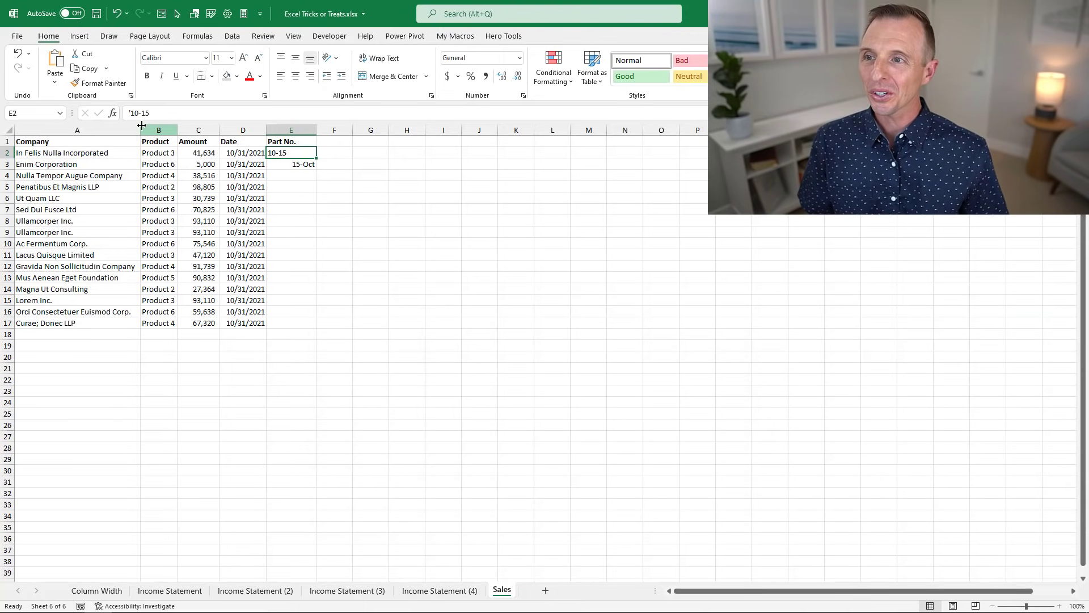
Set the Office theme to Black in the account settings and return to the Sales sheet
left_click(21, 38)
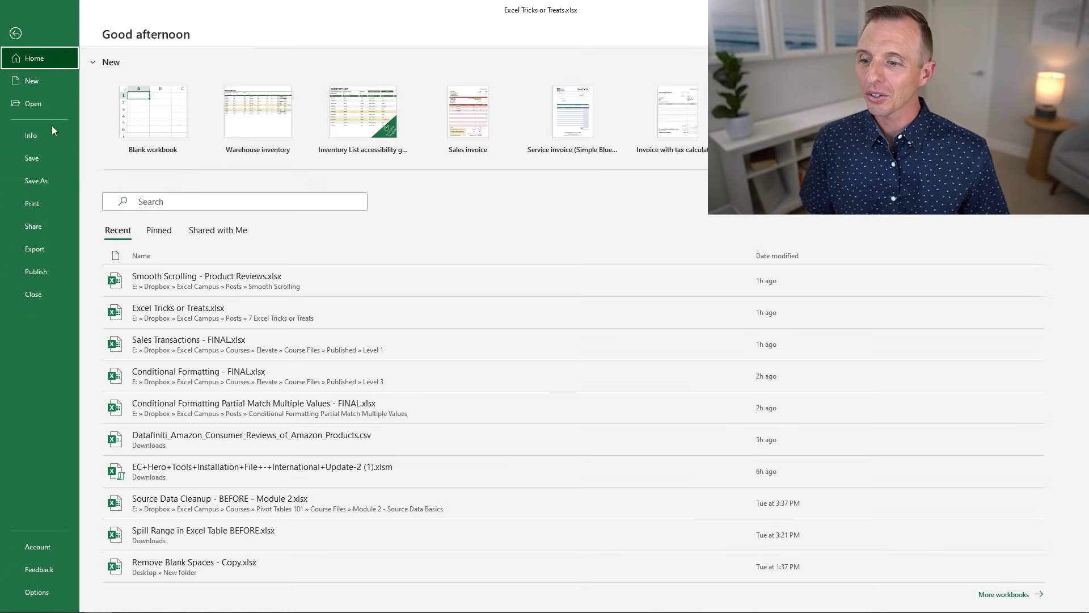
left_click(39, 546)
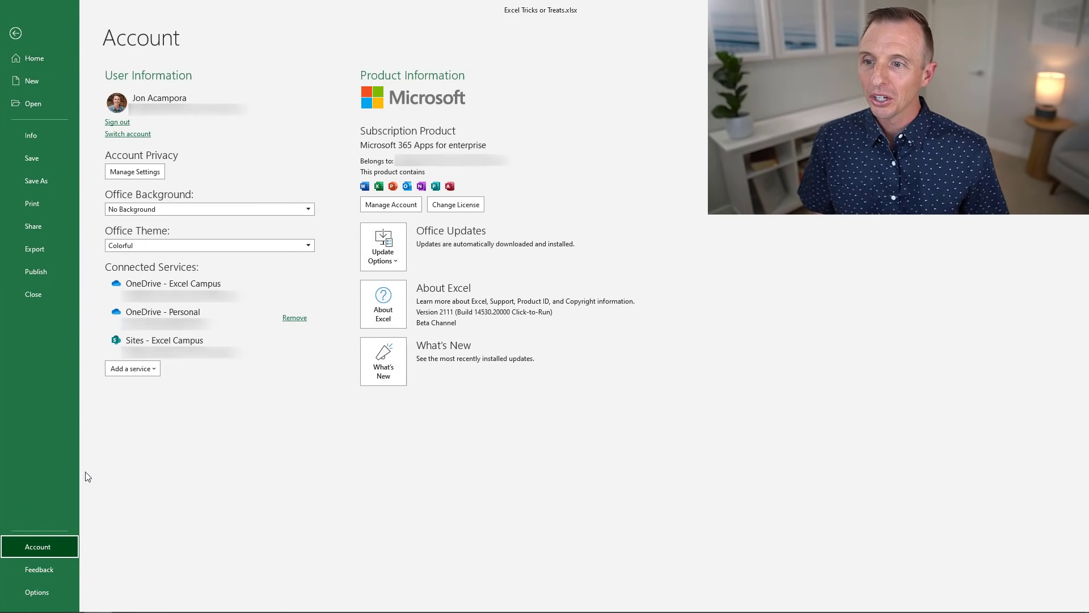
left_click(125, 247)
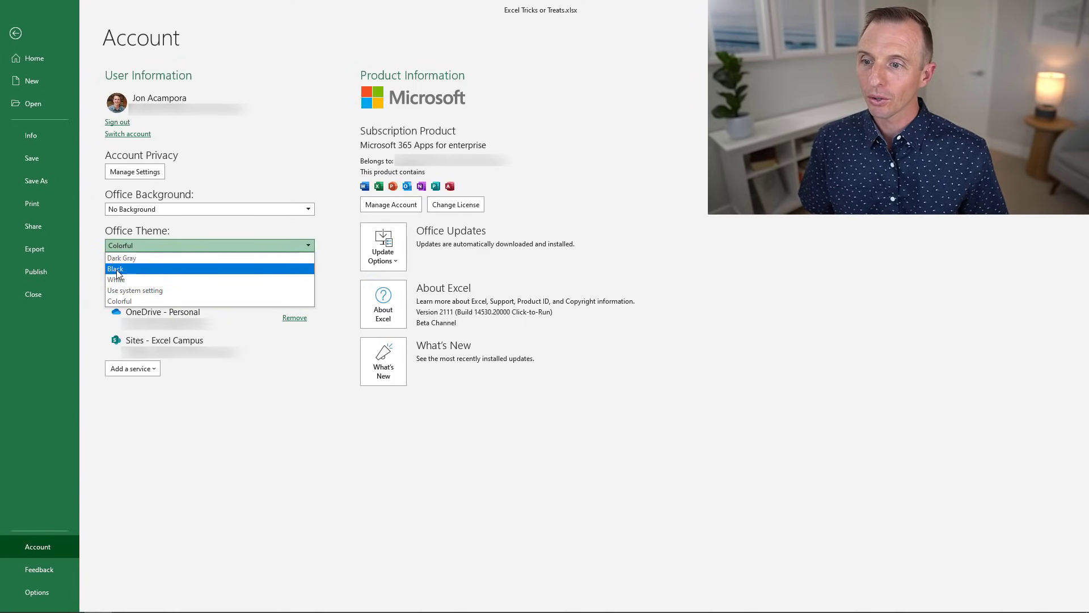
left_click(117, 269)
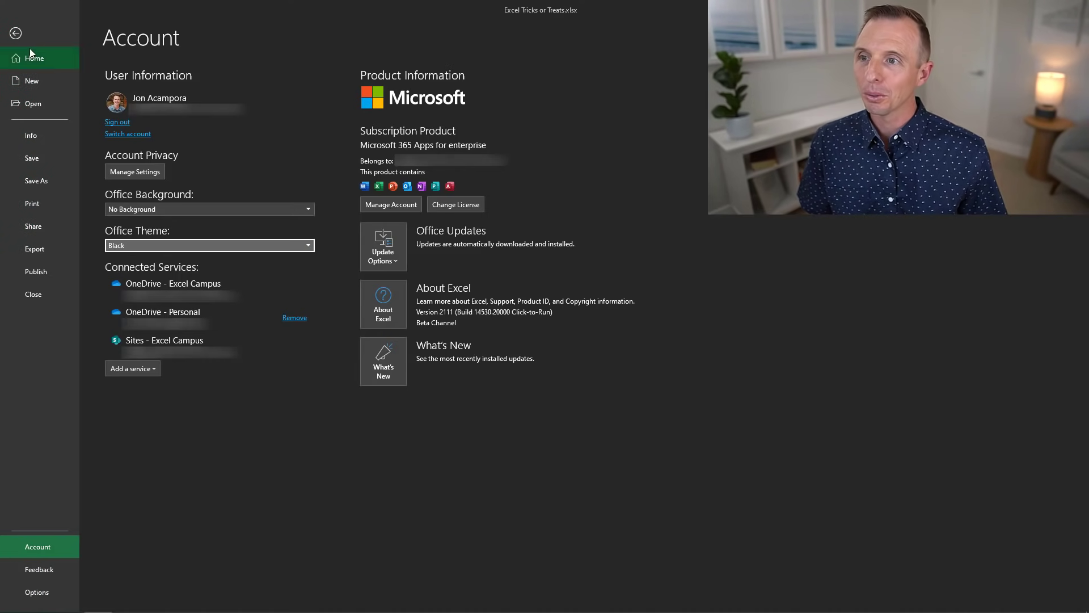
left_click(15, 35)
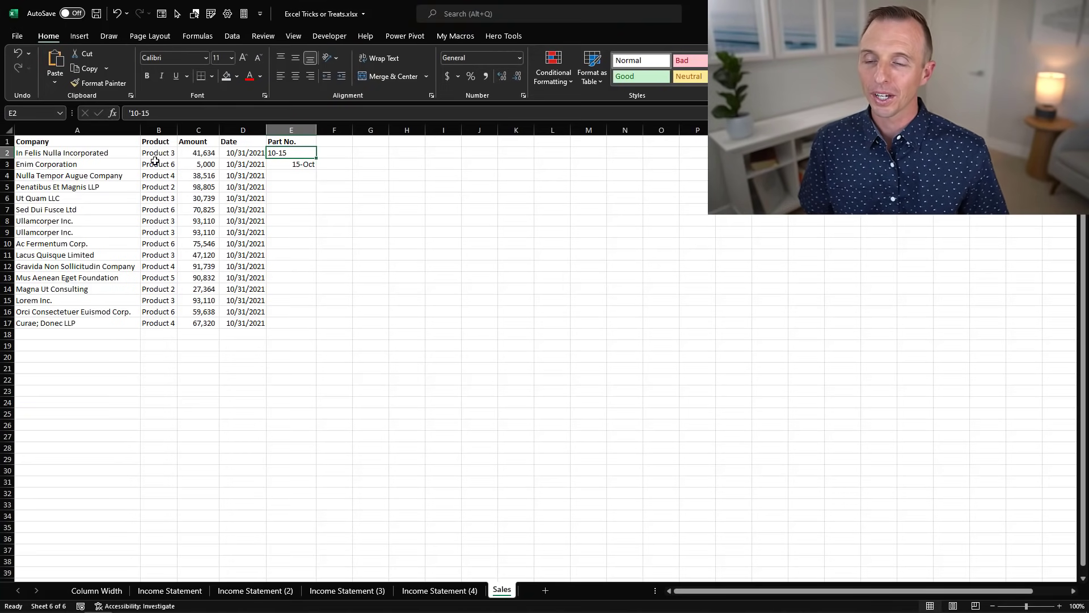